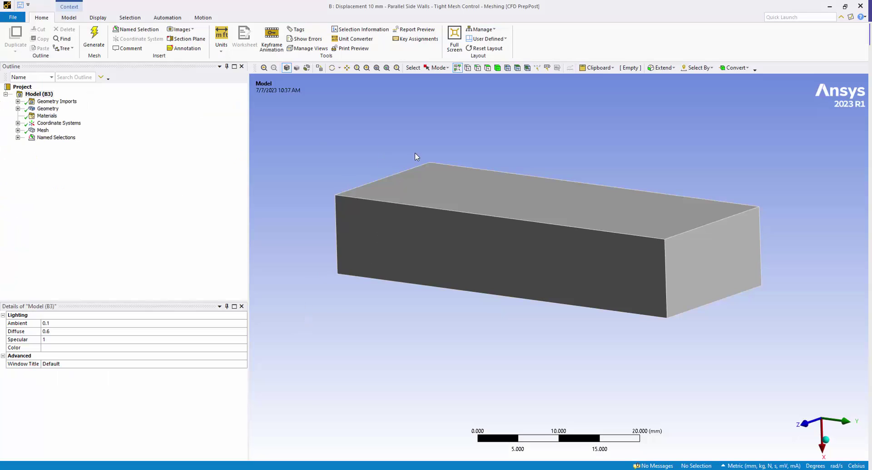
Step: Expand the mesh controls and named selections in the model tree and examine the Sweep Method's scope on the box
left_click(18, 131)
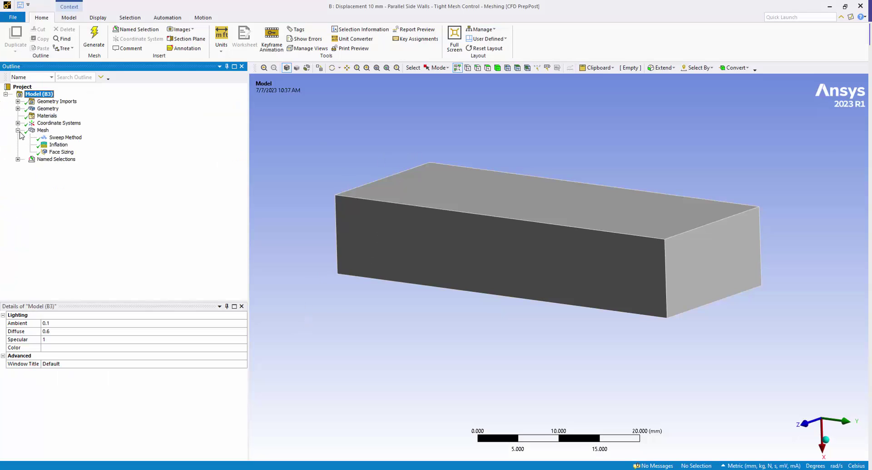
left_click(17, 160)
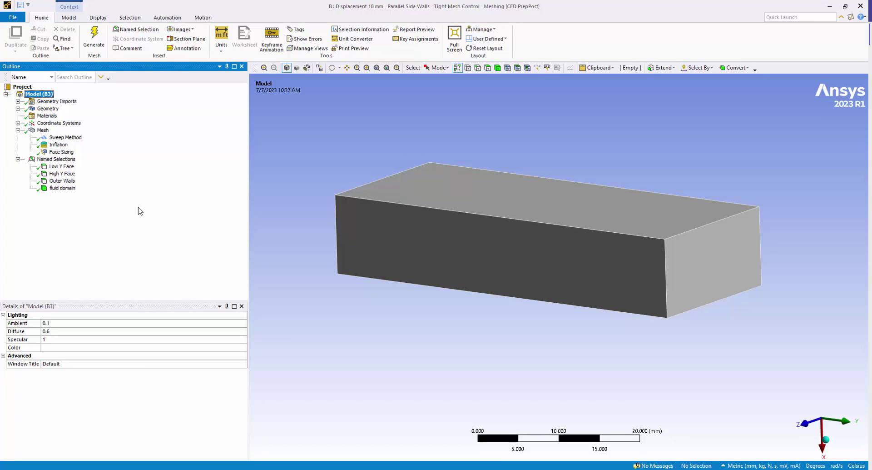
left_click(64, 137)
middle_click_drag(477, 313, 605, 296)
middle_click_drag(436, 249, 324, 257)
middle_click_drag(594, 284, 523, 276, "ctrl")
Step: Review the Inflation and Face Sizing mesh controls, checking their settings and the scoped face and edges on the box
left_click(58, 144)
middle_click_drag(445, 257, 399, 234)
middle_click_drag(477, 268, 571, 336)
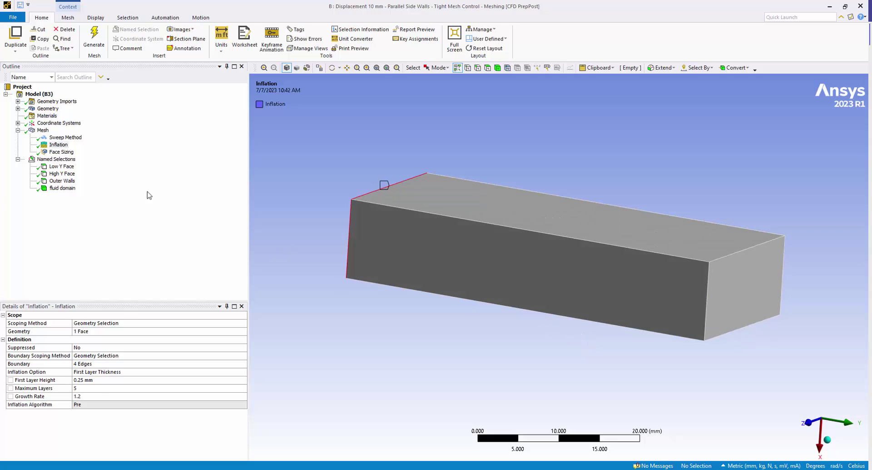
left_click(73, 154)
middle_click_drag(463, 236, 565, 243)
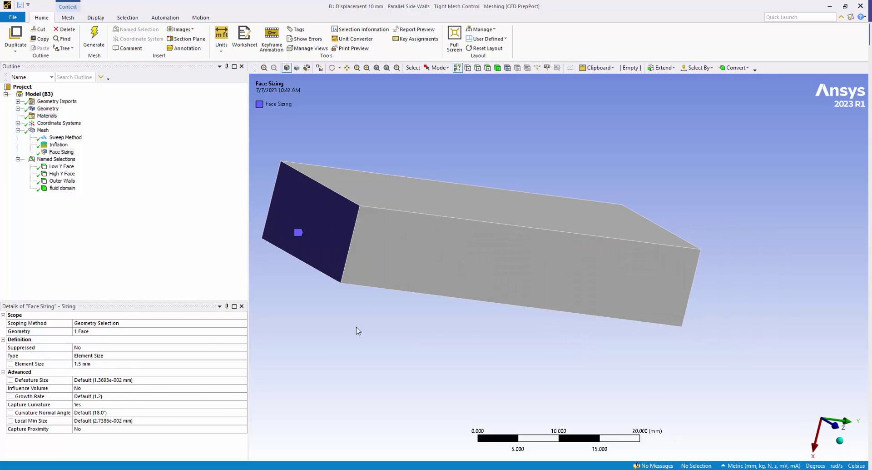
middle_click_drag(418, 288, 362, 273)
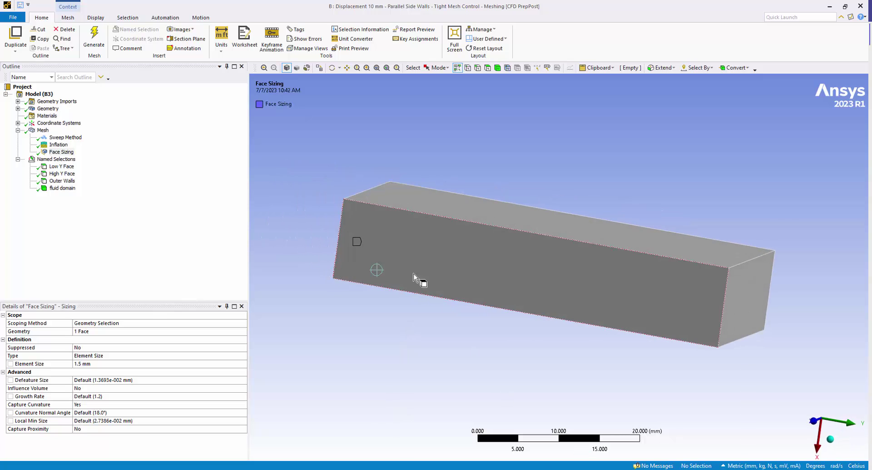
middle_click_drag(429, 282, 446, 264)
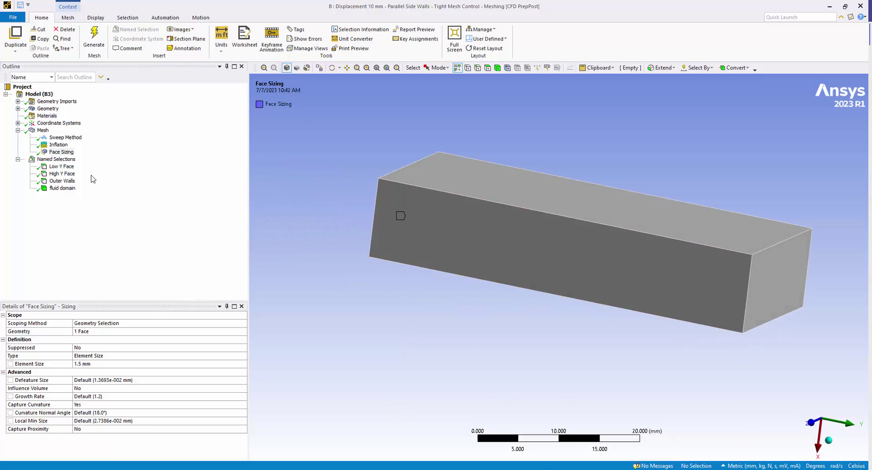
Step: Review the Low Y Face, High Y Face, Outer Walls and fluid domain named selections on the model
left_click(56, 159)
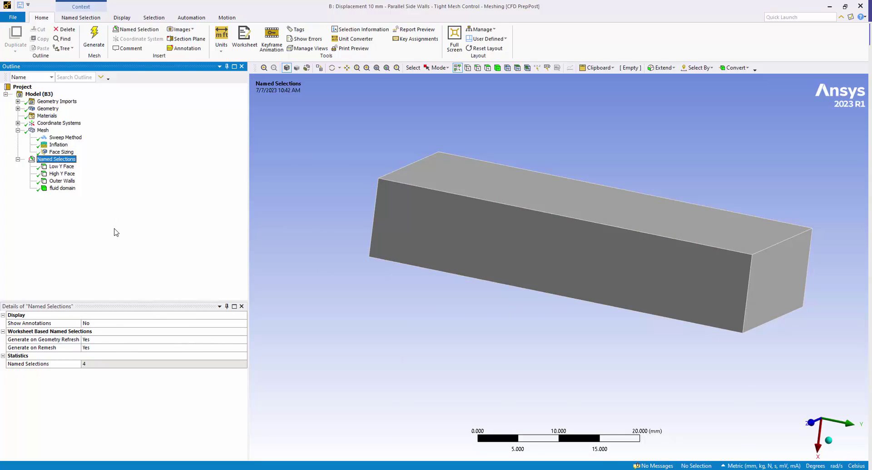
left_click(62, 166)
middle_click_drag(510, 263, 416, 222)
left_click(62, 174)
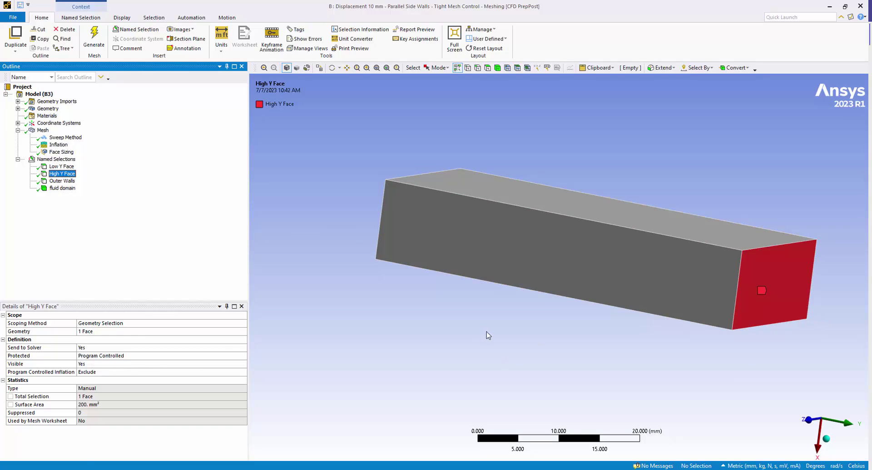
left_click(62, 181)
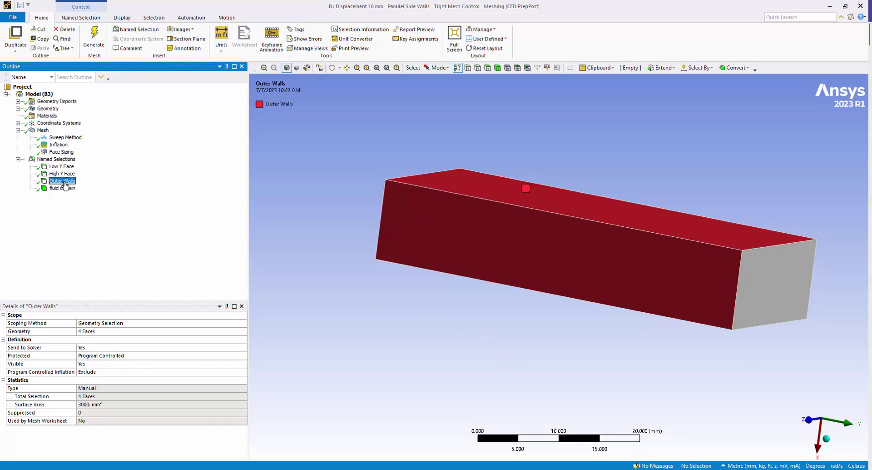
mouse_move(595, 296)
middle_mouse_down()
mouse_move(578, 317)
mouse_move(600, 296)
mouse_move(607, 266)
mouse_move(591, 303)
middle_mouse_up()
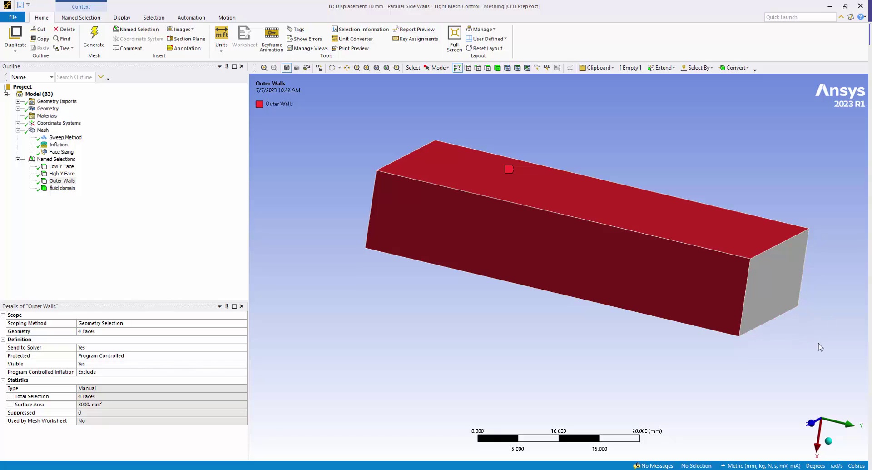
left_click(59, 189)
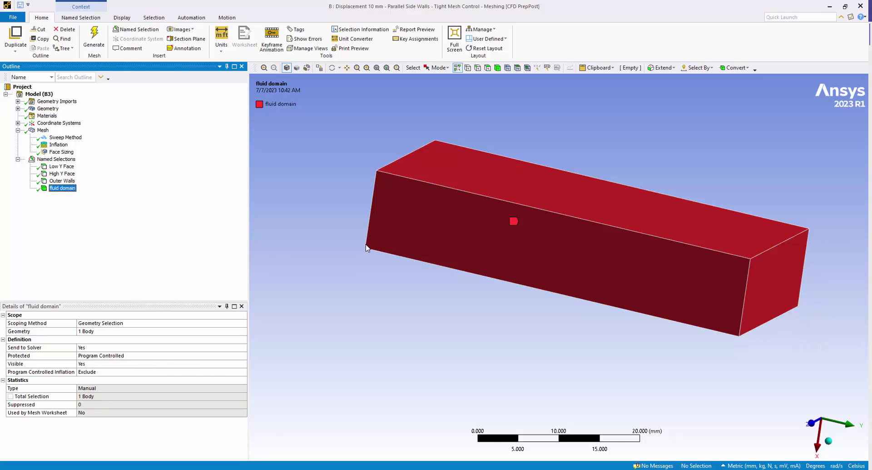
mouse_move(405, 307)
middle_mouse_down()
mouse_move(461, 297)
mouse_move(409, 292)
mouse_move(403, 299)
middle_mouse_up()
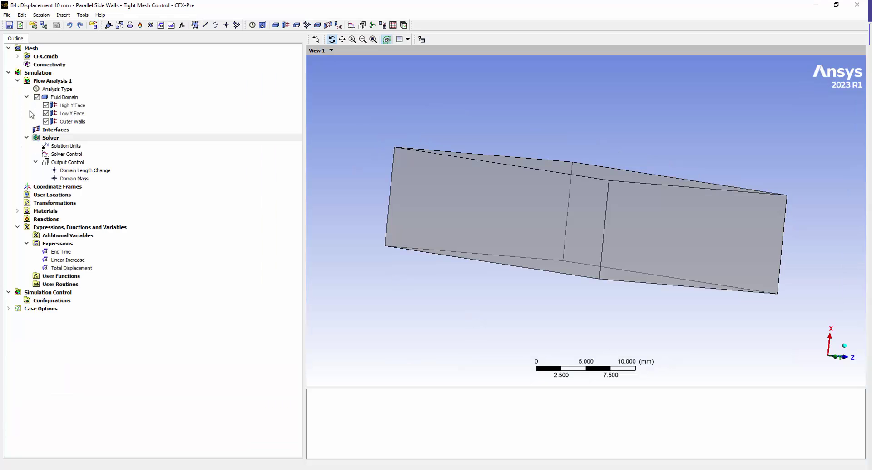
Step: Switch to CFX-Pre and examine the mesh of the Fluid Domain from several angles
left_click_drag(458, 155, 470, 168)
left_click(50, 99)
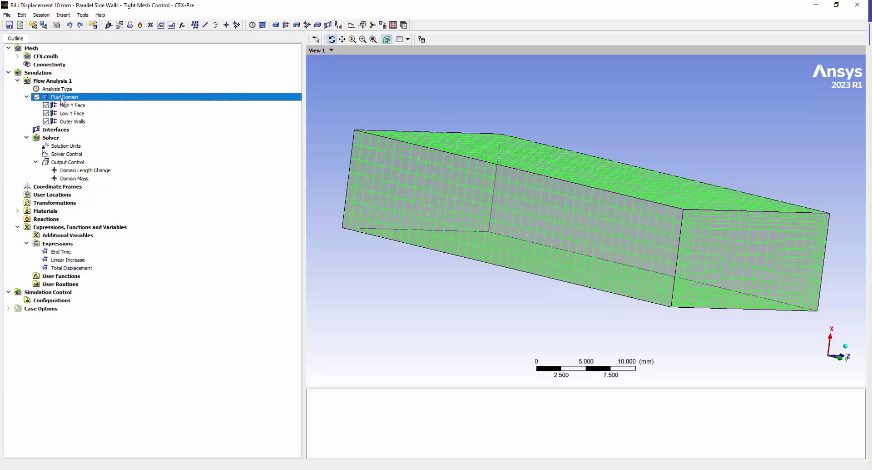
mouse_move(430, 198)
left_mouse_down()
mouse_move(411, 212)
mouse_move(430, 200)
left_mouse_up()
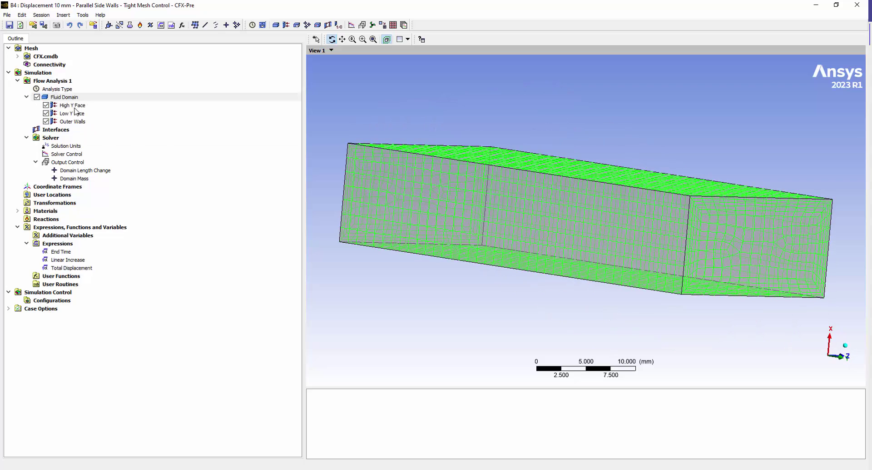
Step: Open the High Y Face boundary's details and review its mesh motion options, returning the choice to Specified Displacement
left_click(75, 108)
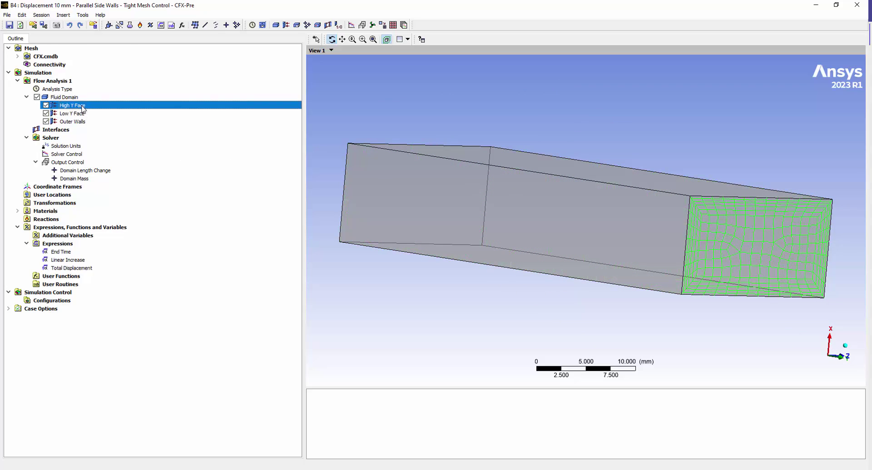
double_click(83, 108)
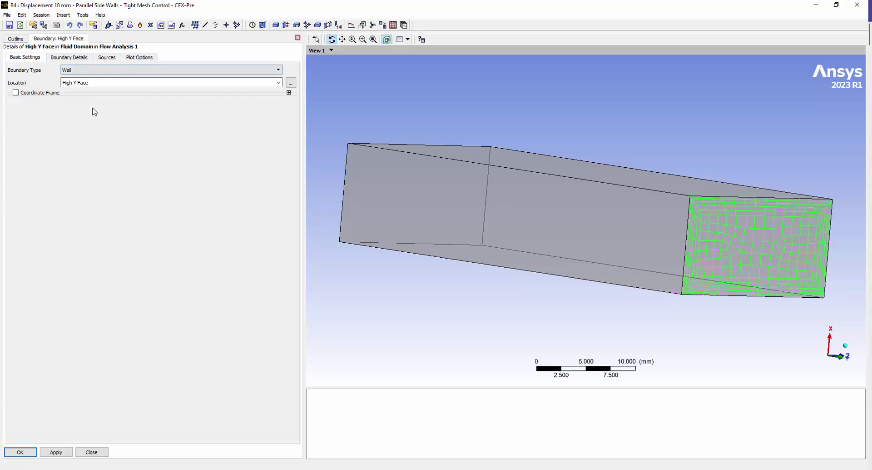
left_click(67, 58)
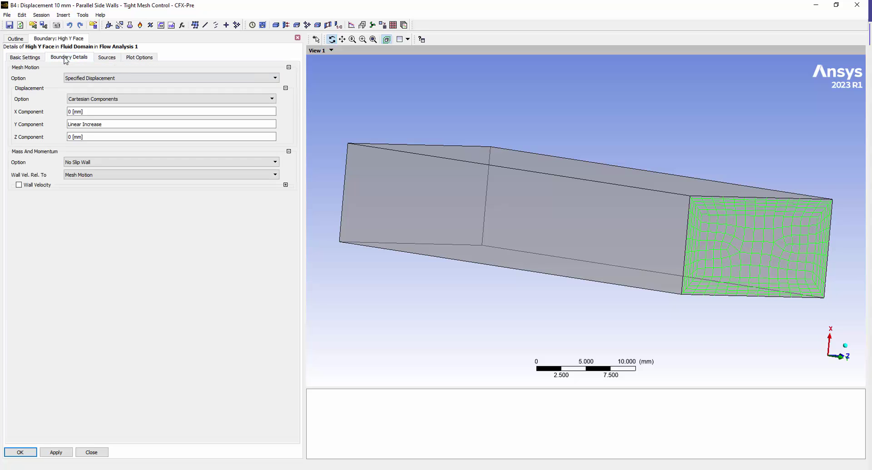
left_click(85, 77)
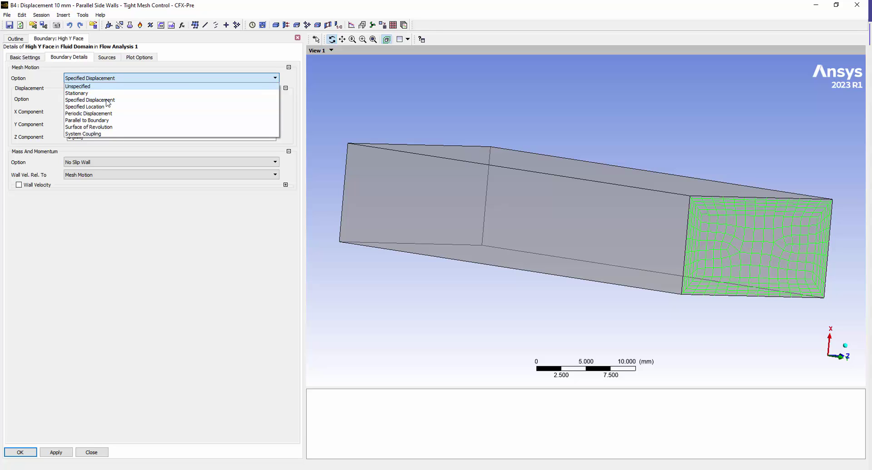
left_click(105, 83)
left_click(105, 81)
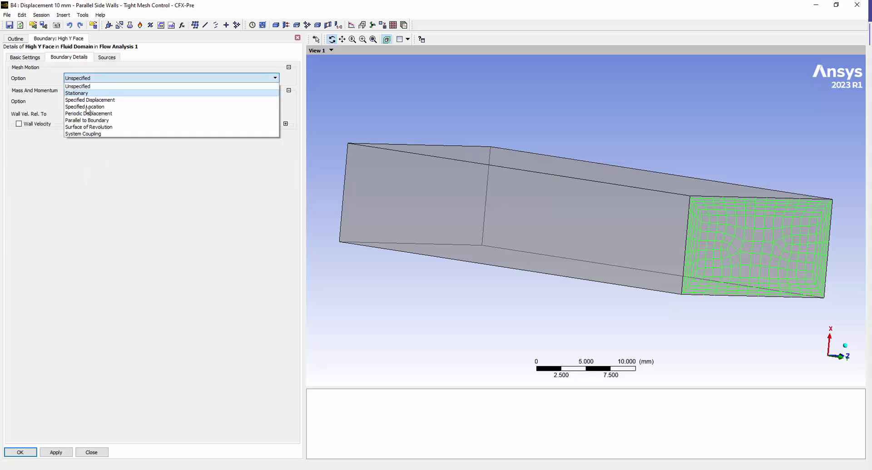
left_click(88, 103)
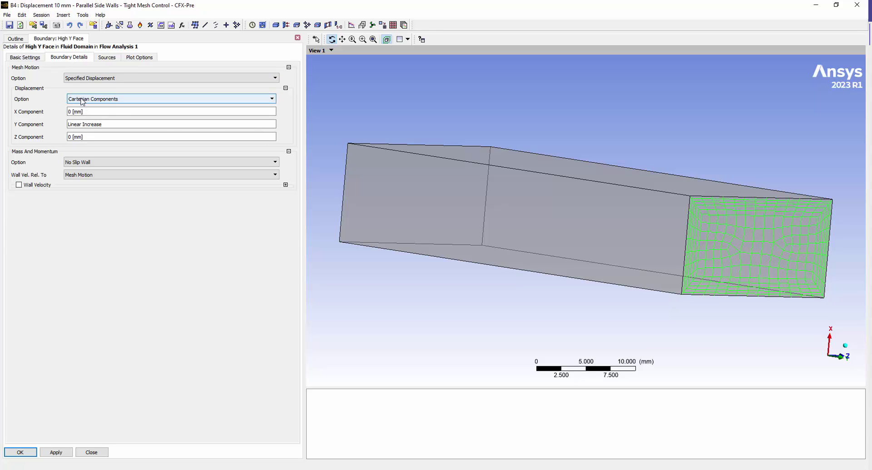
Step: Review the High Y Face's Cartesian displacement components and wall settings, and close the boundary without applying
left_click(80, 99)
left_click(81, 100)
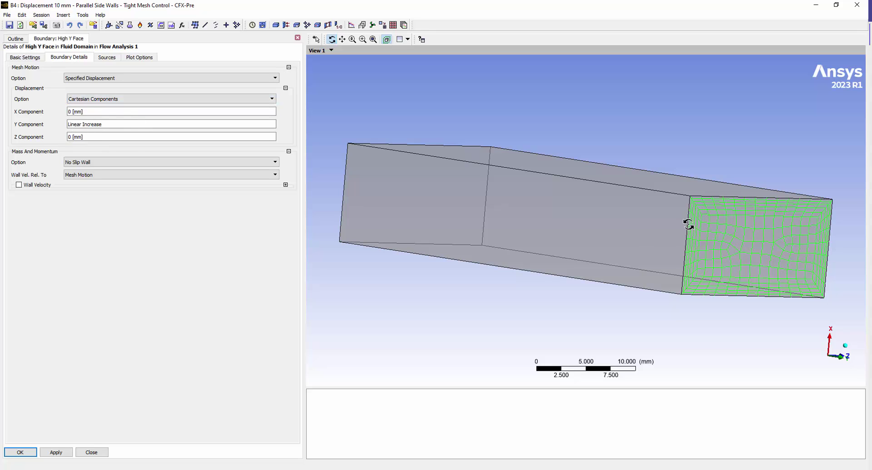
left_click_drag(688, 226, 702, 224)
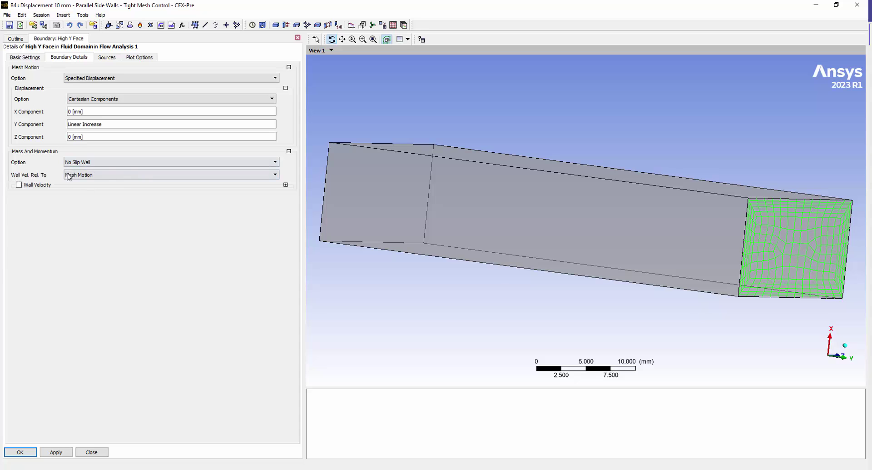
left_click(102, 453)
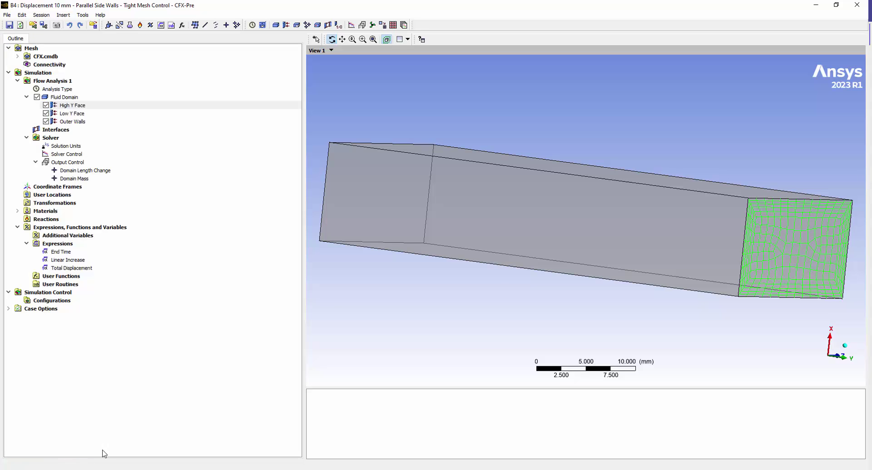
Step: Inspect the location and the mesh motion and wall settings of the Low Y Face boundary
double_click(71, 114)
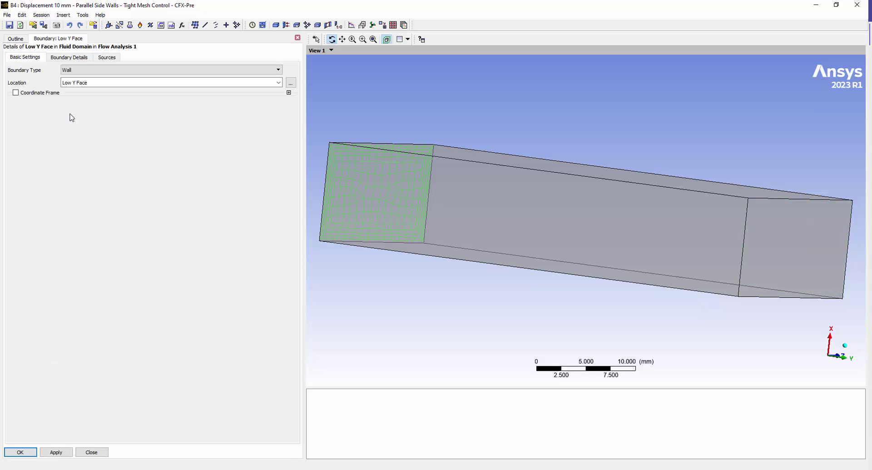
left_click_drag(525, 295, 512, 302)
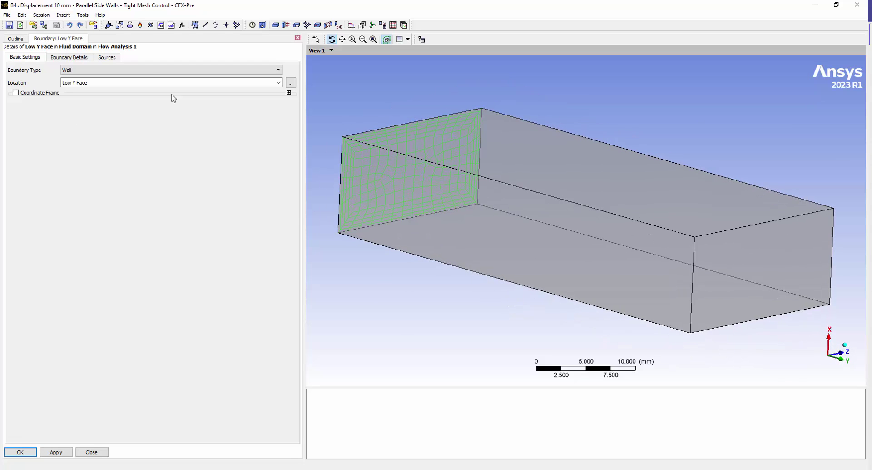
left_click(66, 58)
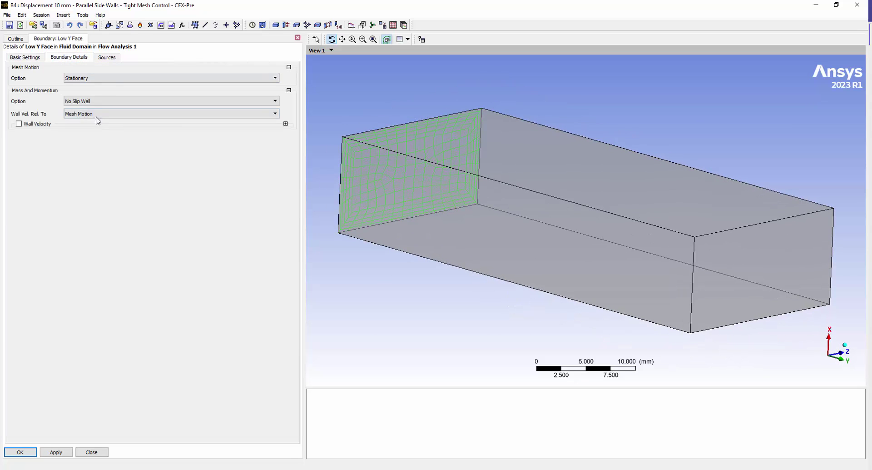
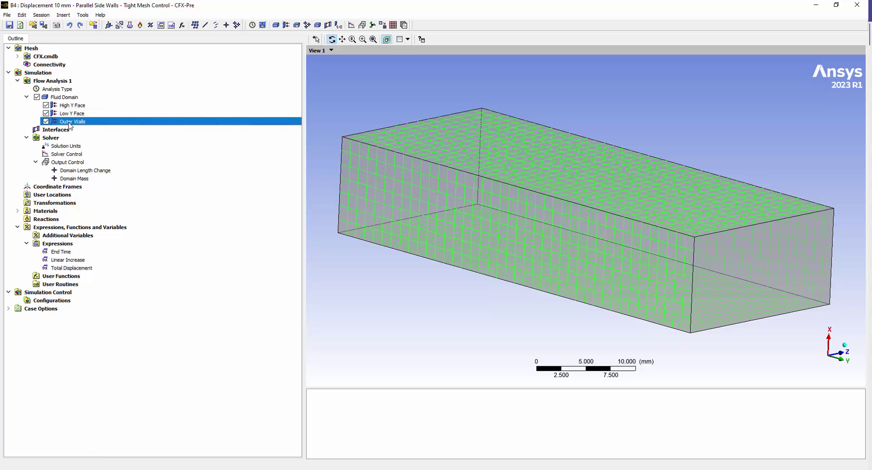
Step: Review the Outer Walls boundary's mesh motion options, keep Parallel to Boundary, and close the boundary without applying
double_click(69, 124)
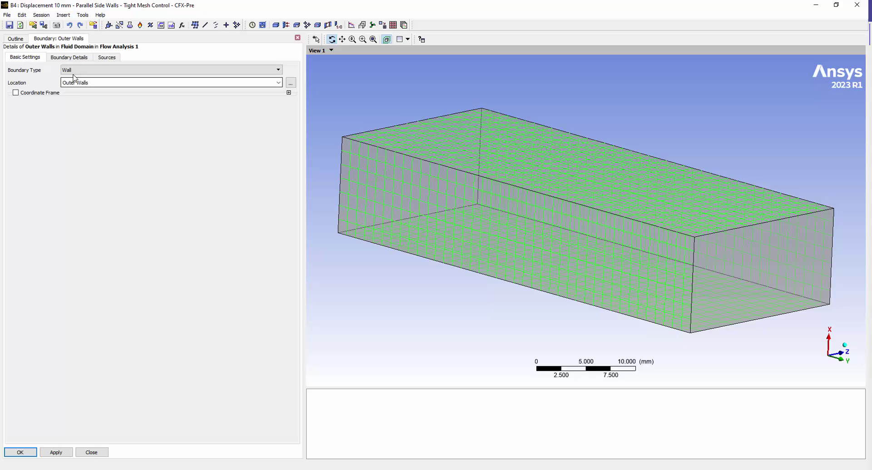
left_click(59, 58)
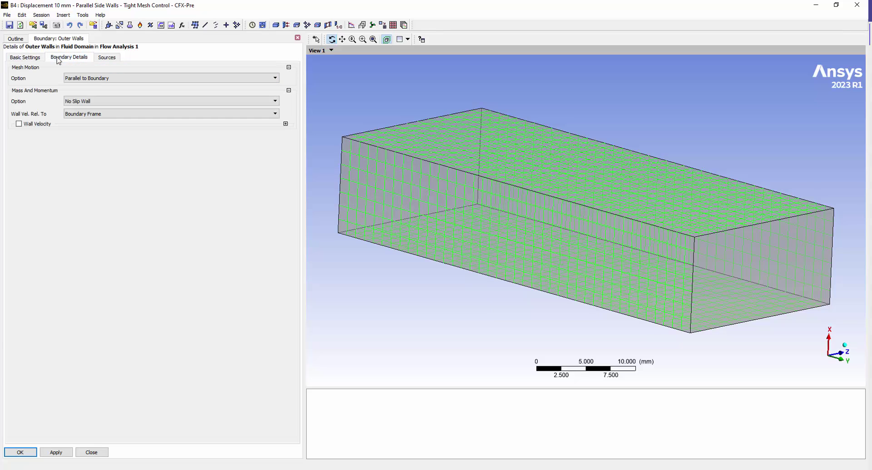
left_click(85, 81)
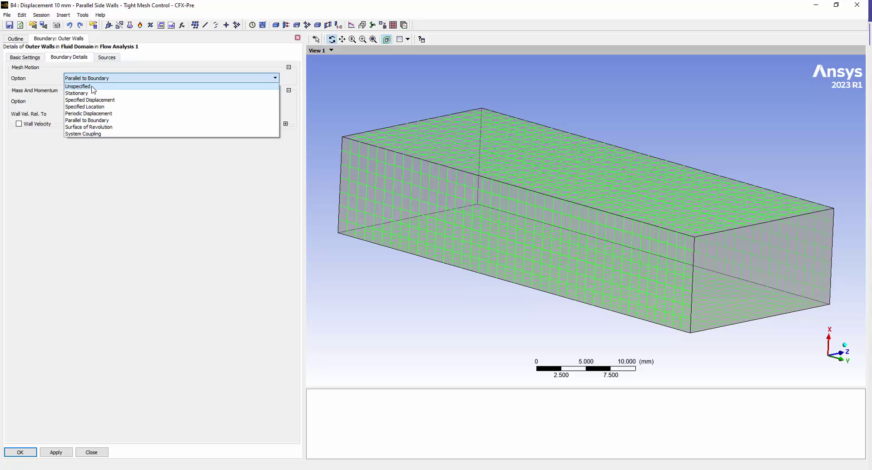
left_click(93, 121)
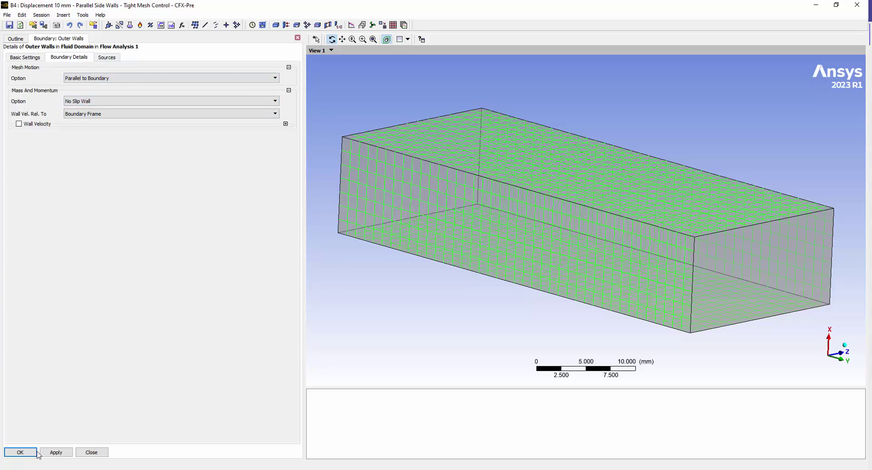
left_click(98, 453)
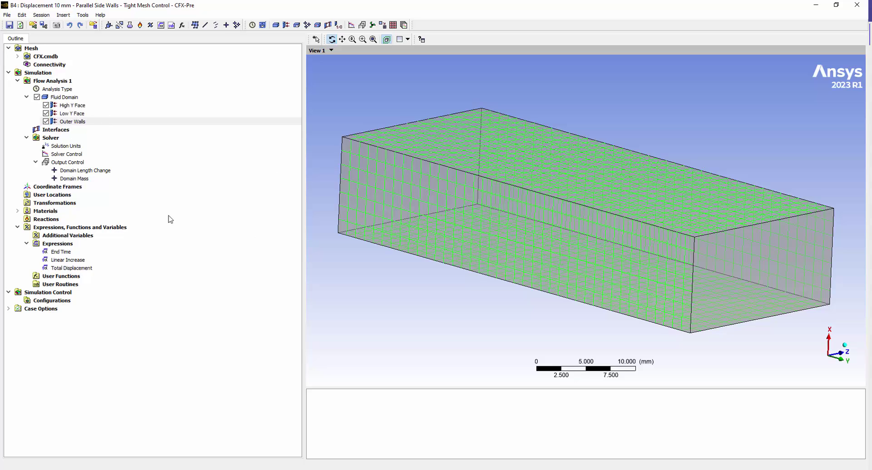
Step: Open the Linear Increase expression and plot it against t over a range ending at 2 s
double_click(61, 245)
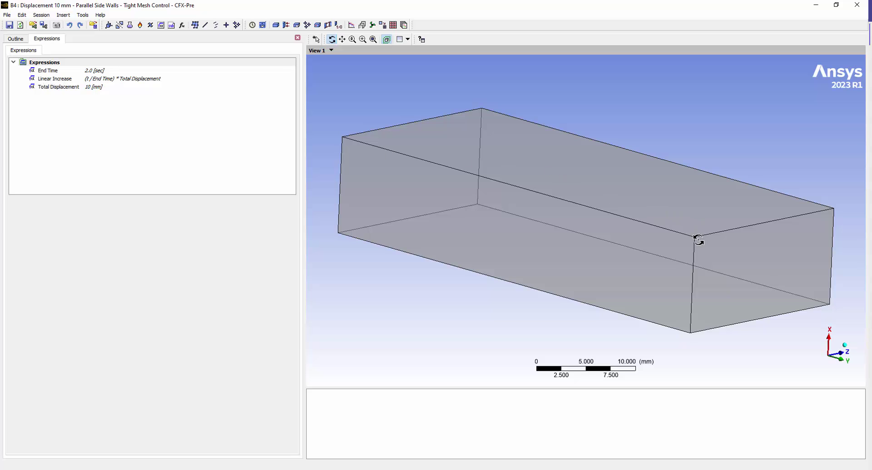
double_click(62, 79)
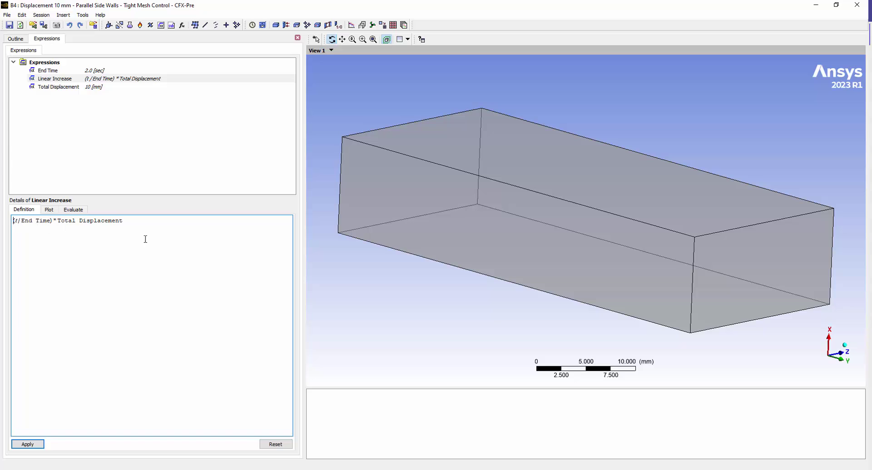
left_click(49, 209)
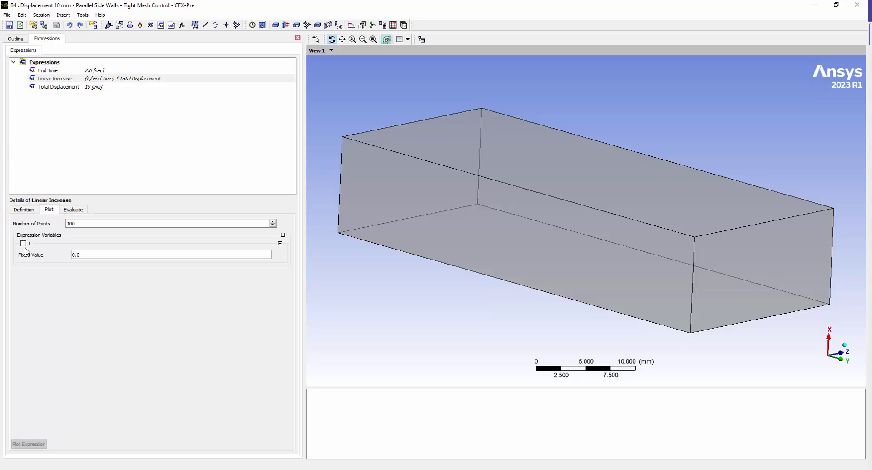
left_click(23, 243)
left_click_drag(86, 268, 66, 270)
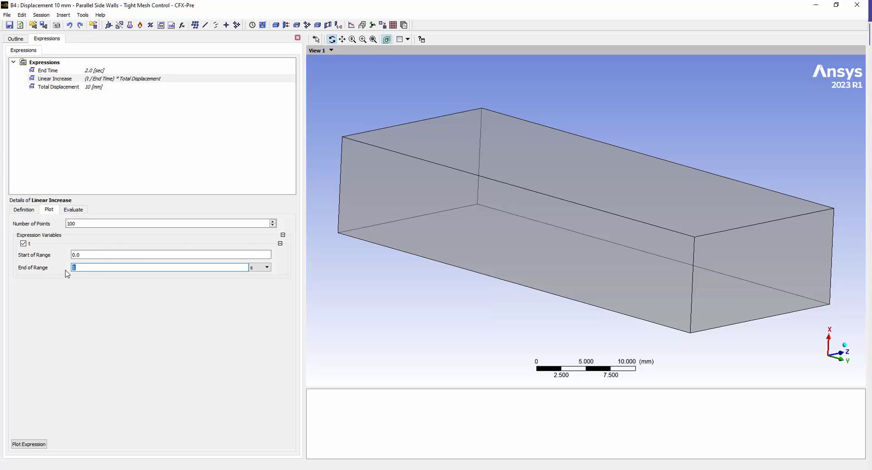
type("2")
left_click(28, 444)
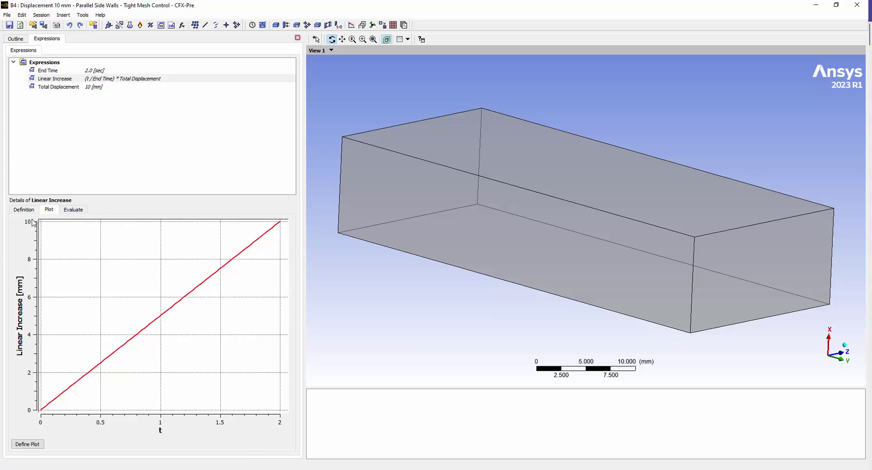
Step: Open the Fluid Domain's details and review its mesh deformation options, keeping Regions of Motion Specified
left_click(15, 40)
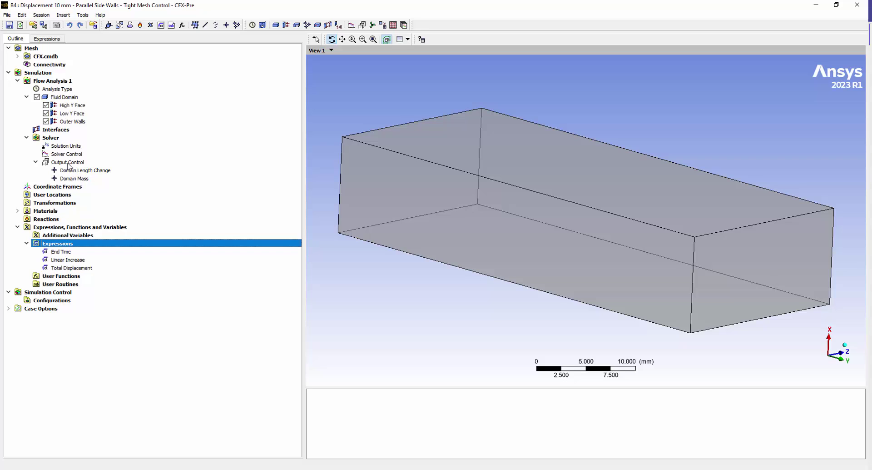
double_click(68, 98)
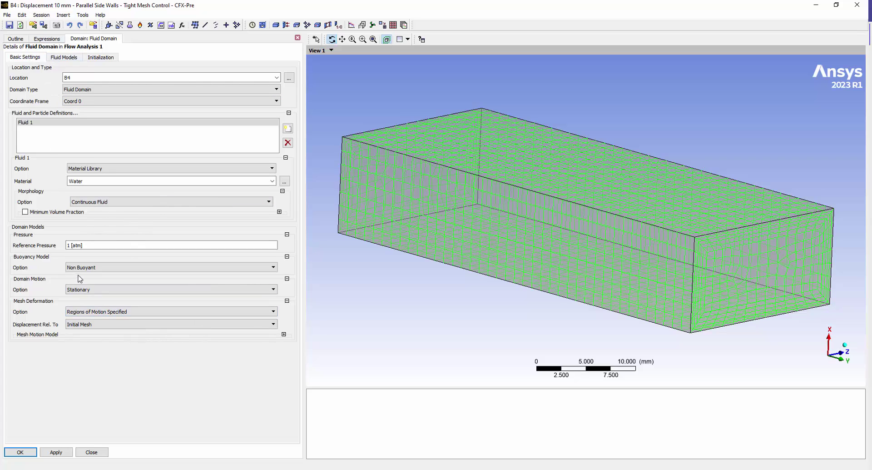
left_click(95, 312)
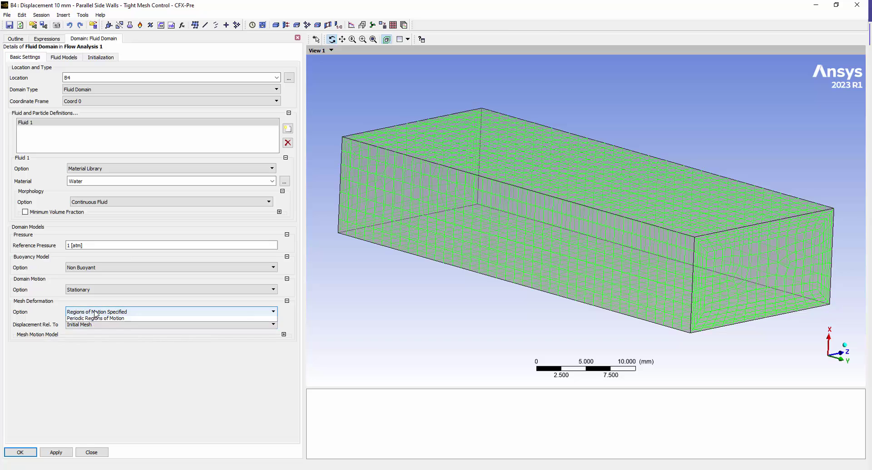
left_click(88, 317)
left_click(89, 313)
left_click(91, 323)
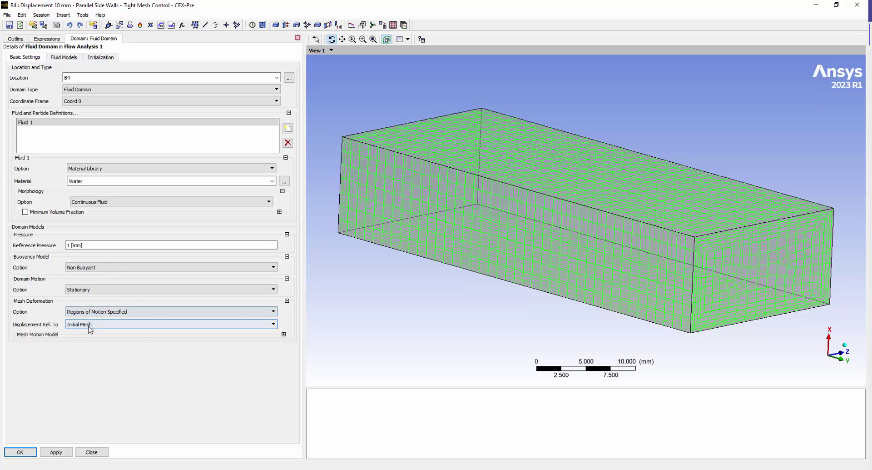
Step: Review the domain's mesh motion model, keeping displacement relative to Initial Mesh and the mesh stiffness option at Value
left_click(284, 334)
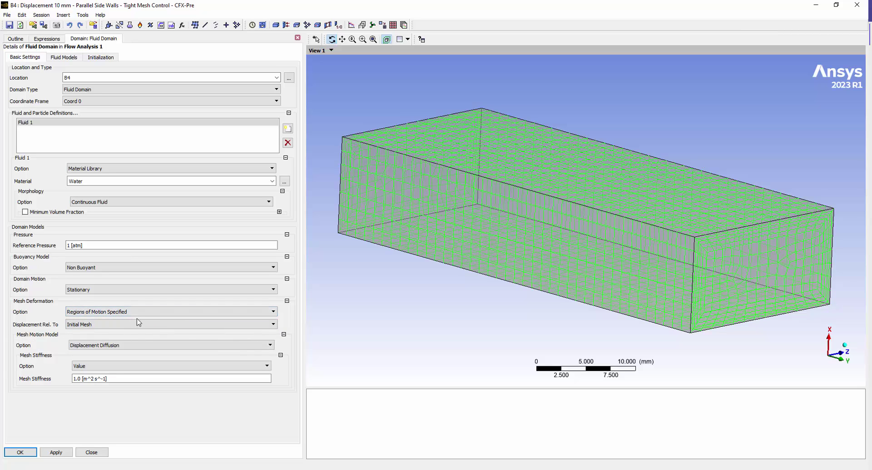
left_click(105, 325)
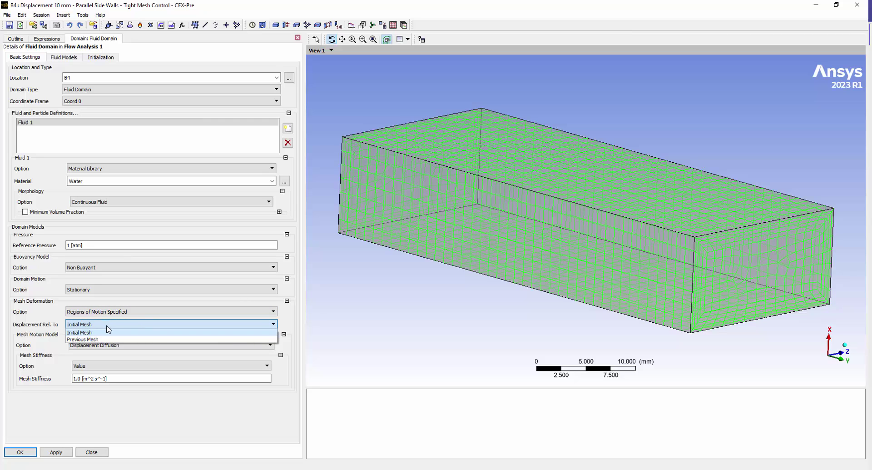
left_click(85, 333)
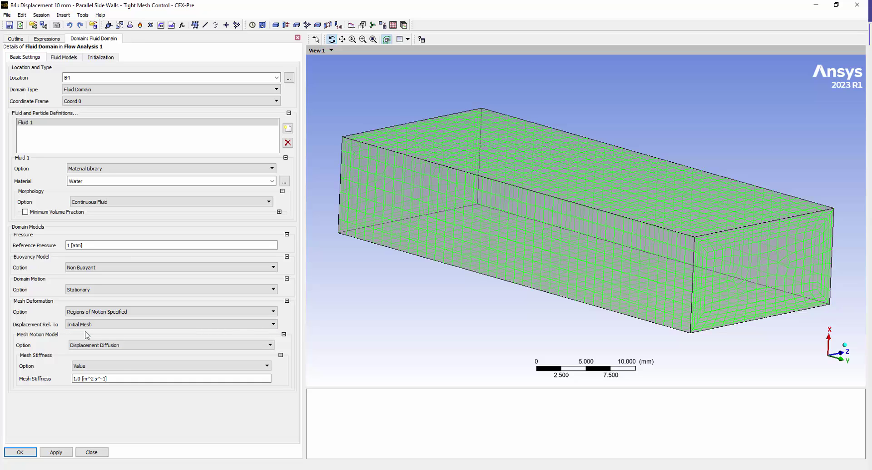
left_click(110, 368)
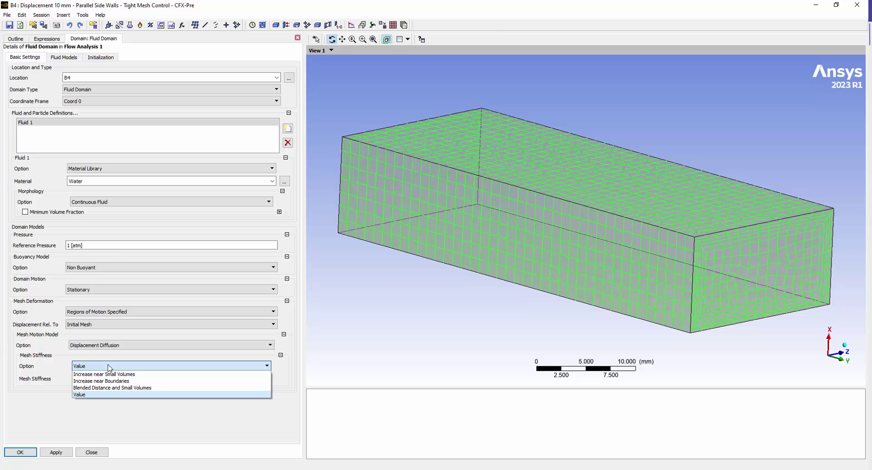
left_click(88, 395)
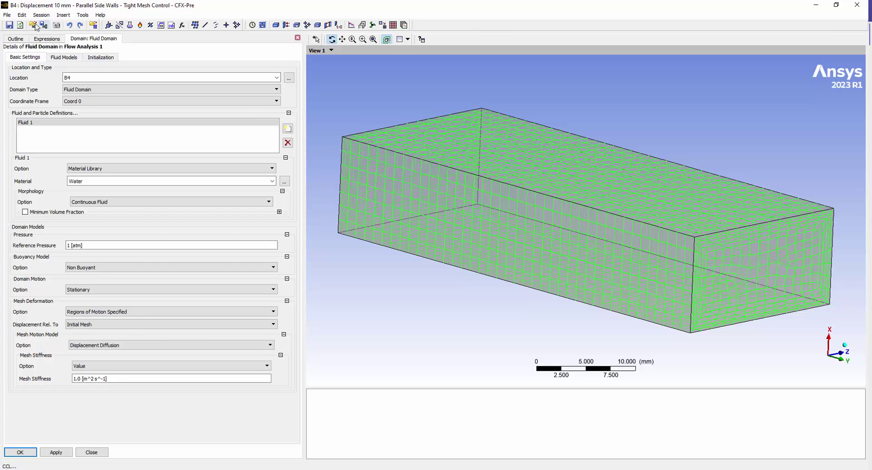
Step: Review the Fluid Domain's fluid models and initialization settings, recheck the basic settings, and close the domain without applying
left_click(61, 58)
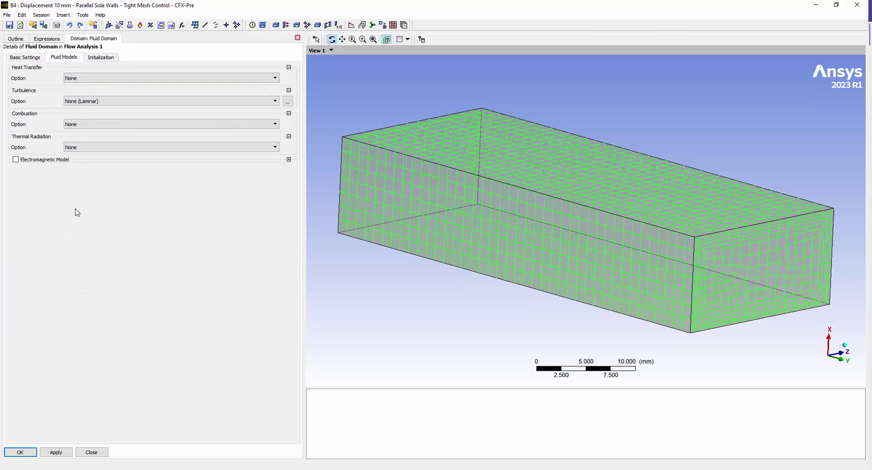
left_click(100, 57)
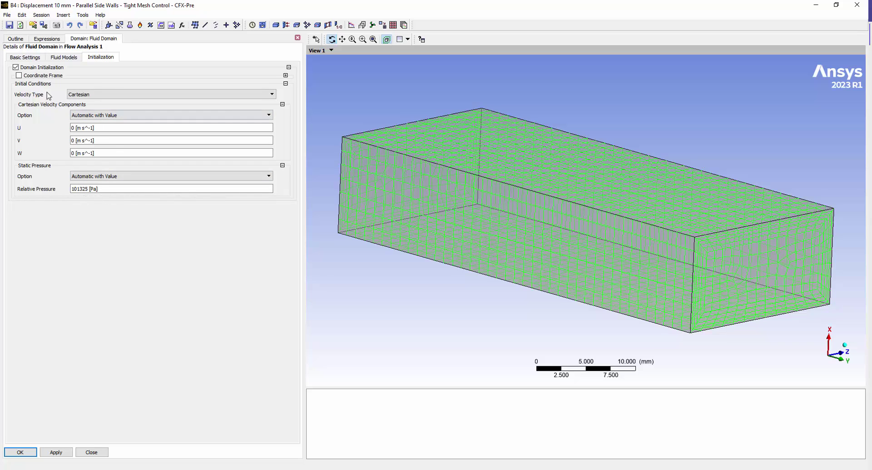
left_click(25, 57)
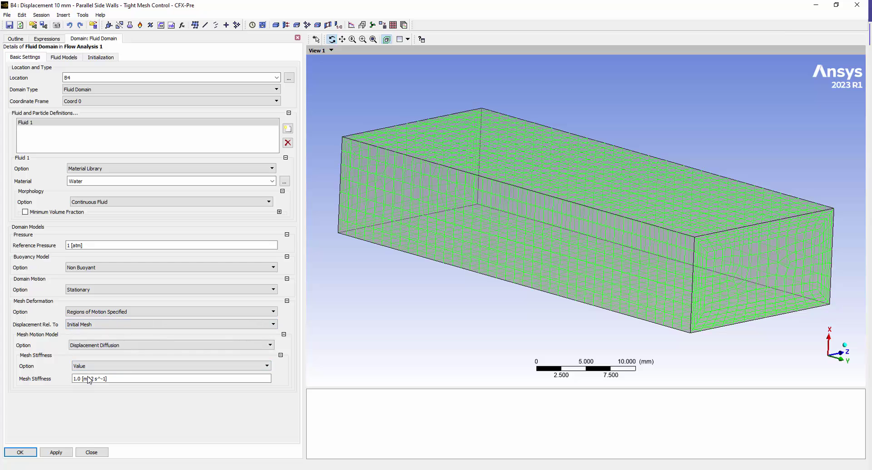
left_click(91, 452)
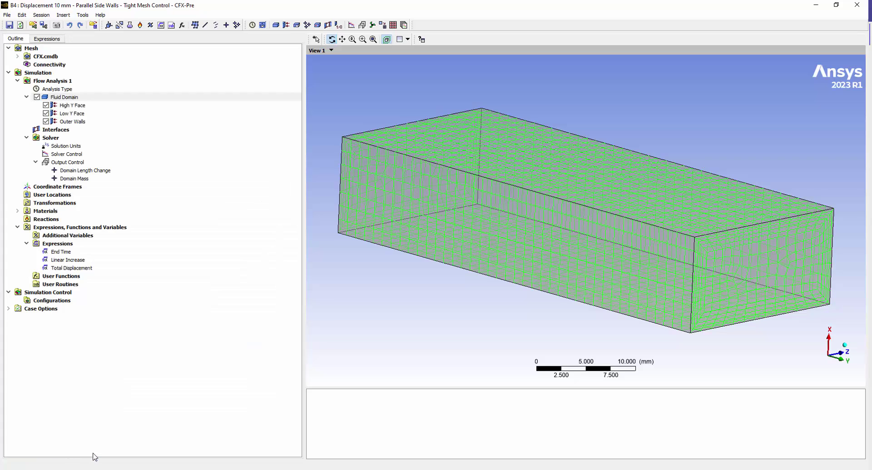
Step: Open the Output Control details and review the standard results, backup and transient results settings
double_click(72, 163)
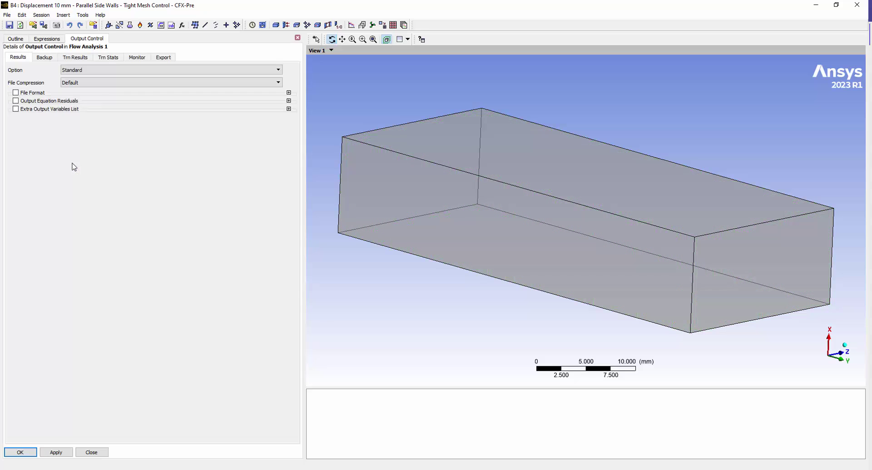
left_click(50, 58)
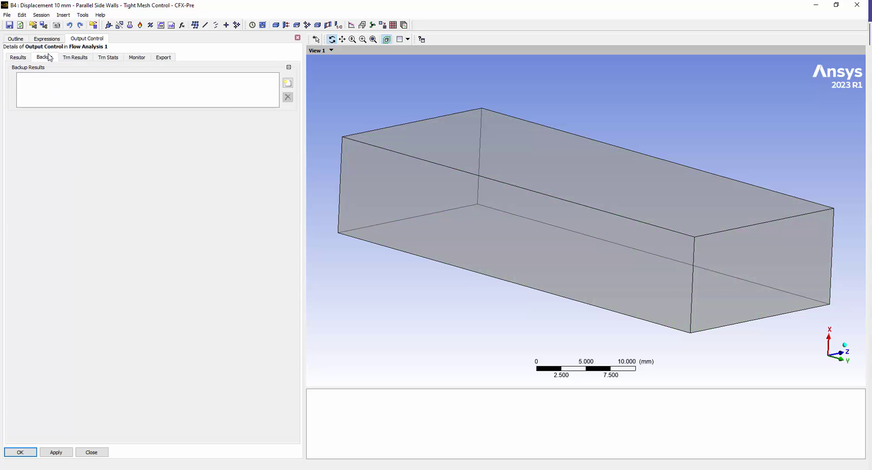
left_click(23, 58)
left_click(54, 61)
left_click(79, 61)
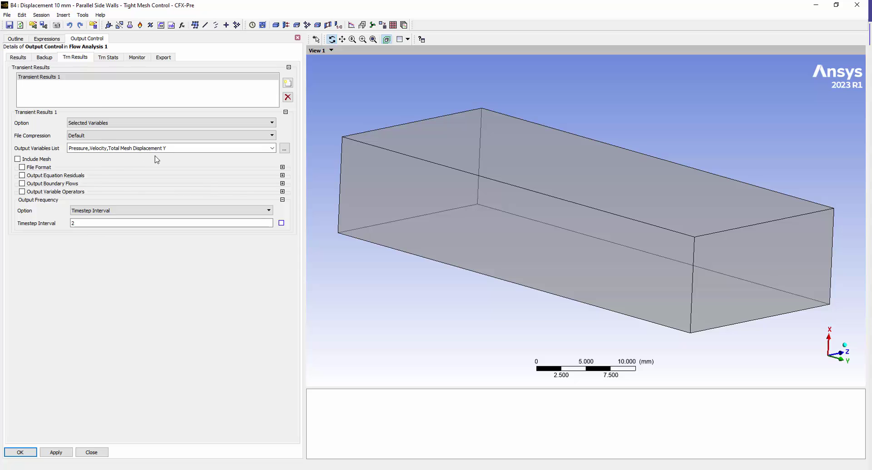
Step: Examine the full list of output variables available for Transient Results 1, and cancel without changing the selection
left_click(285, 150)
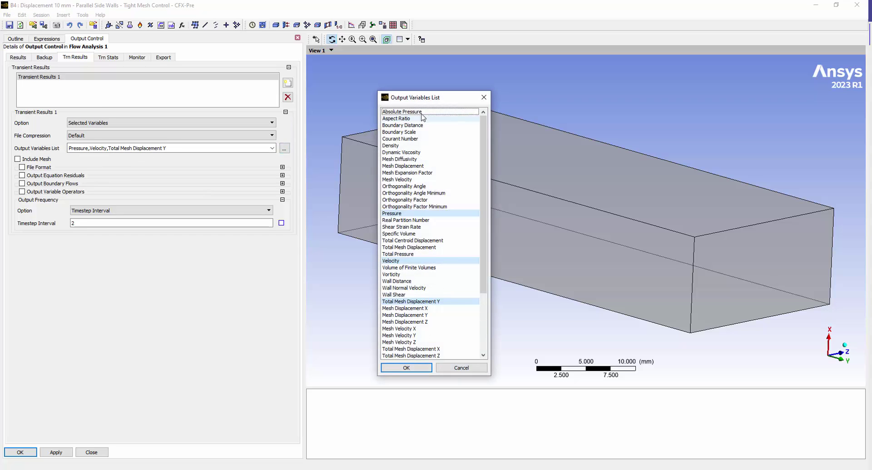
left_click_drag(490, 374, 567, 456)
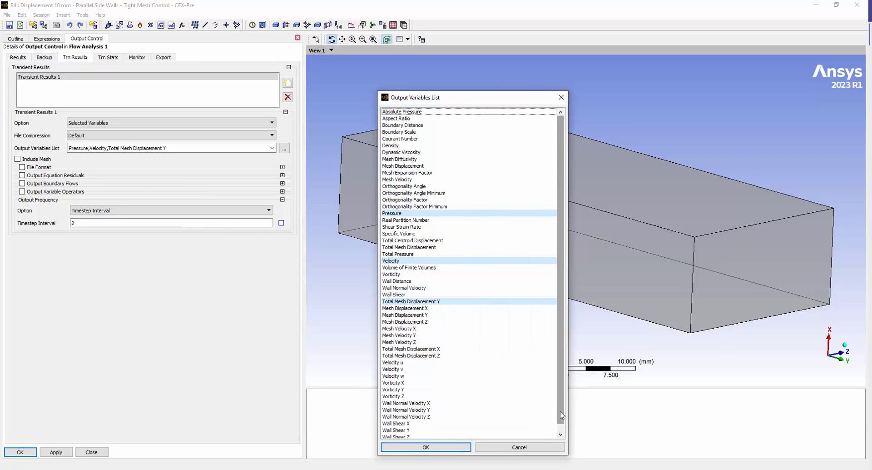
left_click_drag(560, 411, 561, 425)
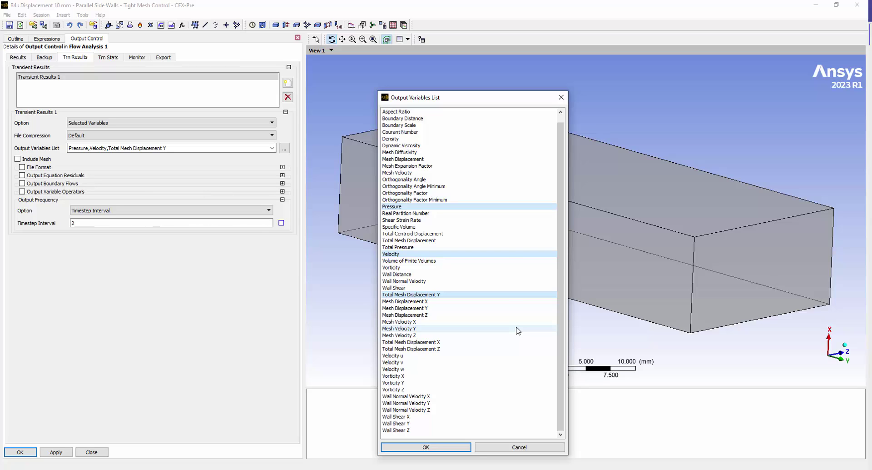
left_click(511, 448)
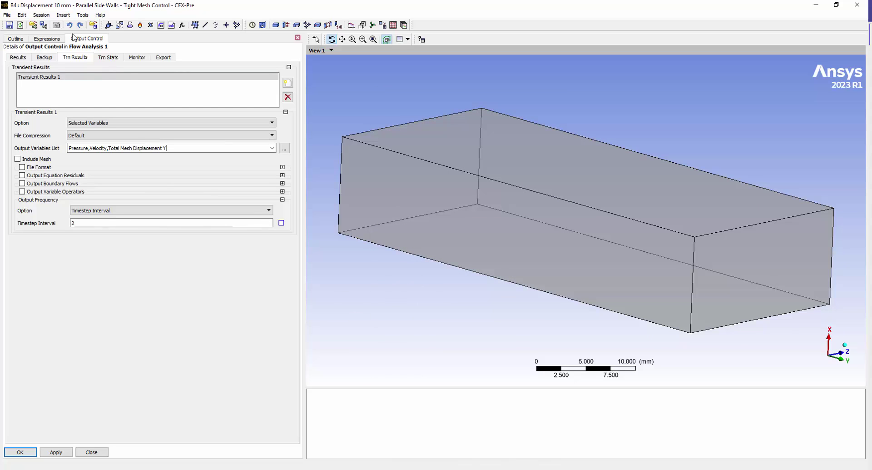
Step: Inspect the expression definition of the Domain Length Change monitor
left_click(139, 59)
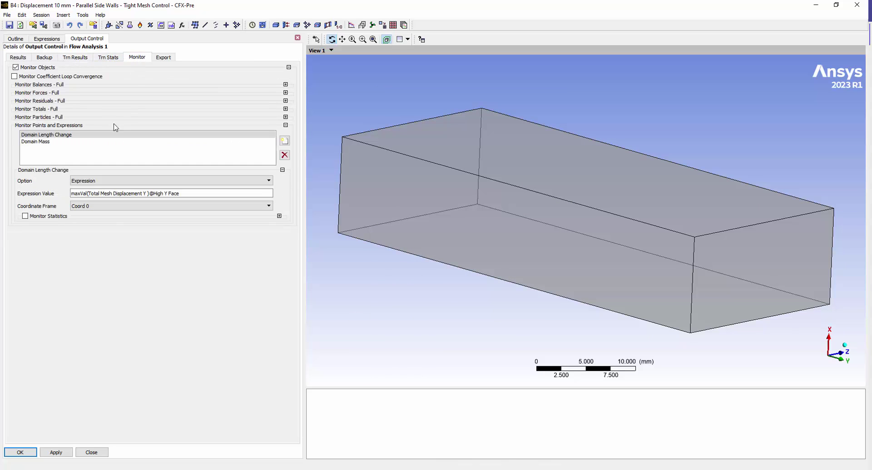
left_click(38, 134)
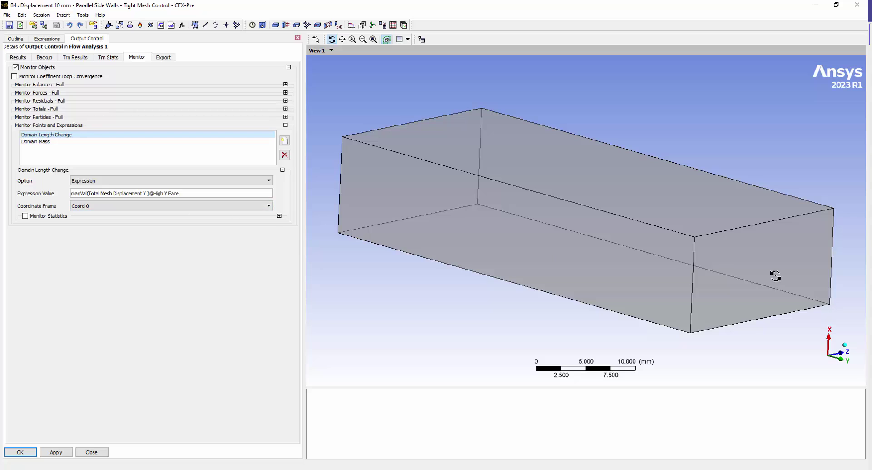
left_click(211, 193)
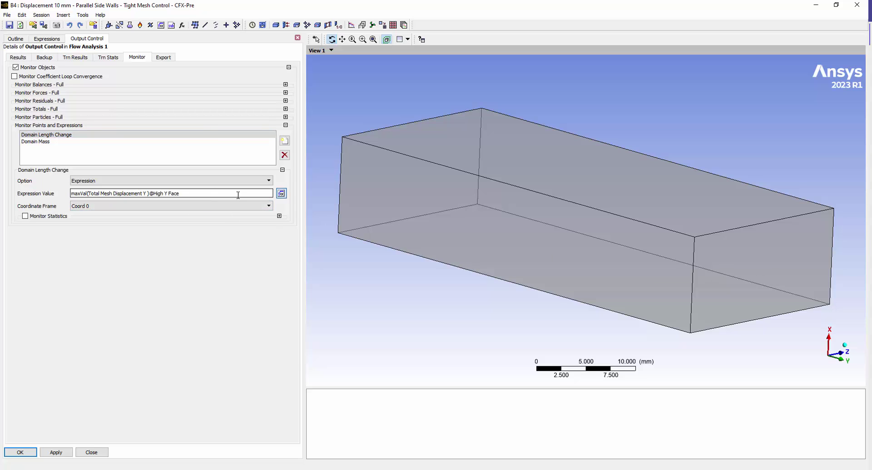
Step: Browse the functions, variables, expressions and 2D physics locators available for the monitor expression without inserting any, and display the Domain Mass monitor's definition
right_click(204, 193)
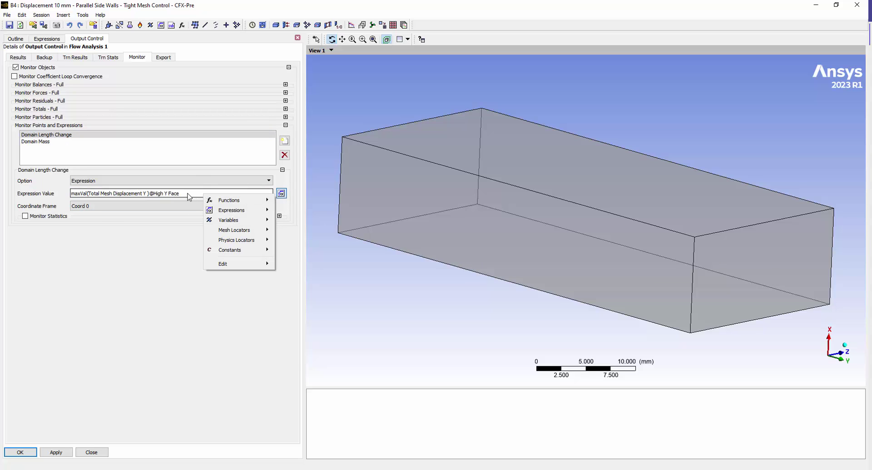
mouse_move(222, 212)
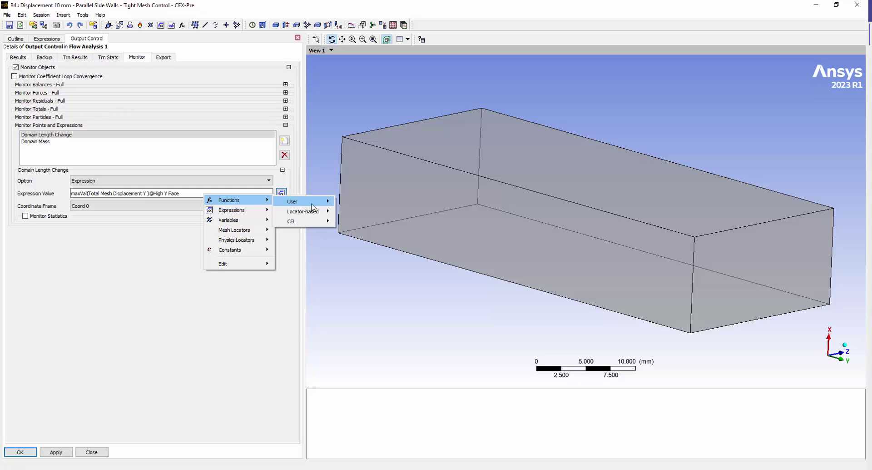
mouse_move(310, 216)
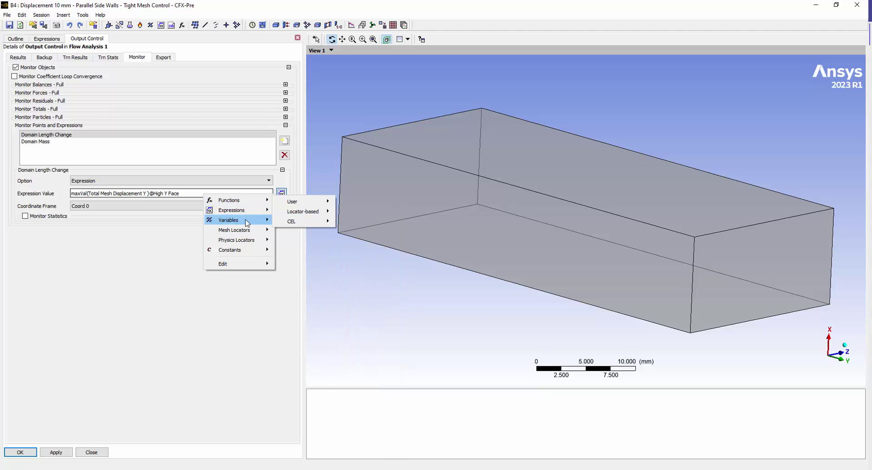
mouse_move(246, 224)
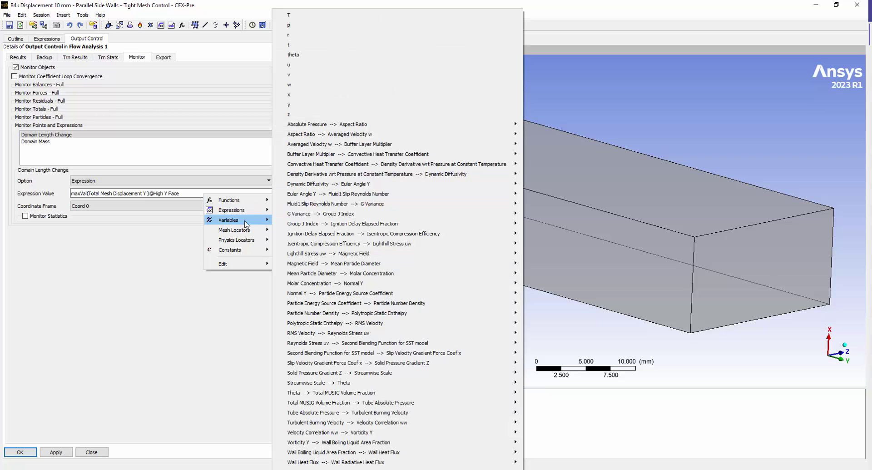
mouse_move(335, 403)
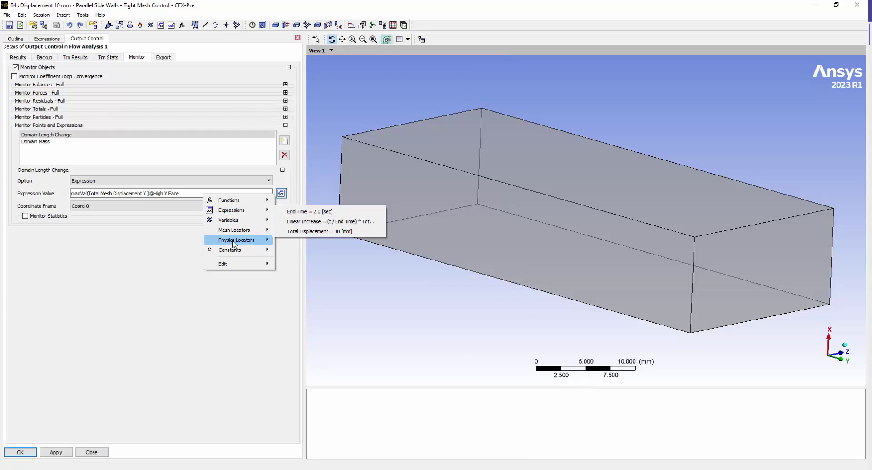
mouse_move(234, 243)
mouse_move(287, 243)
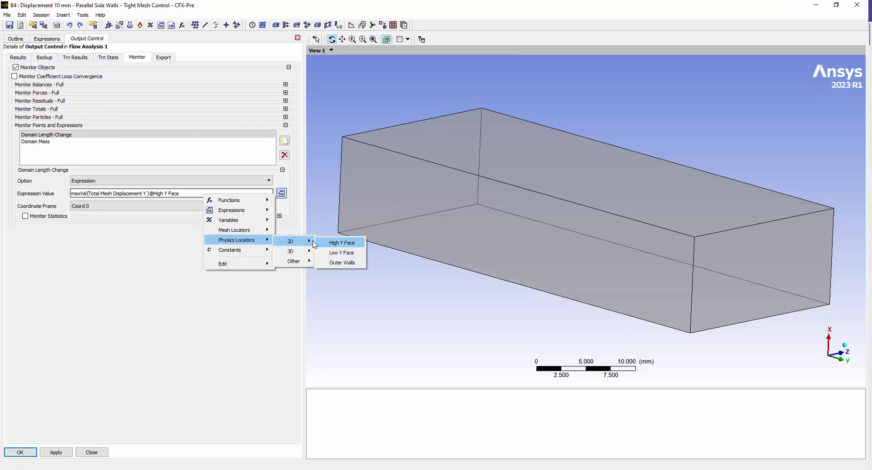
left_click(204, 255)
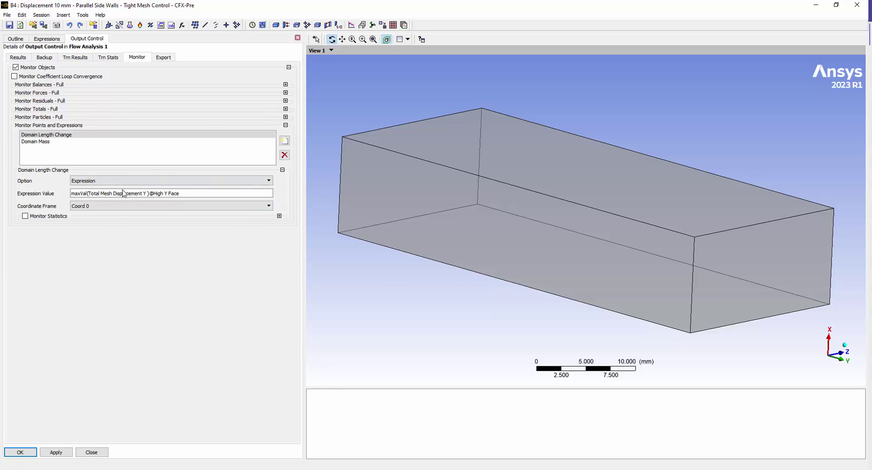
left_click(33, 143)
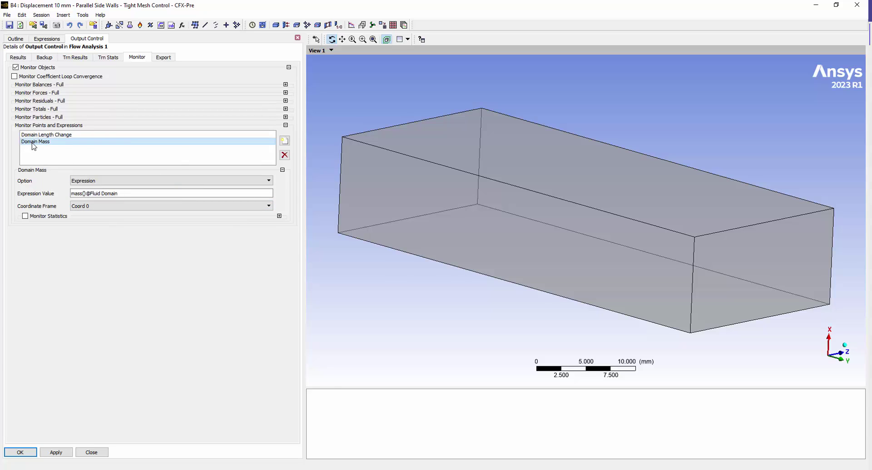